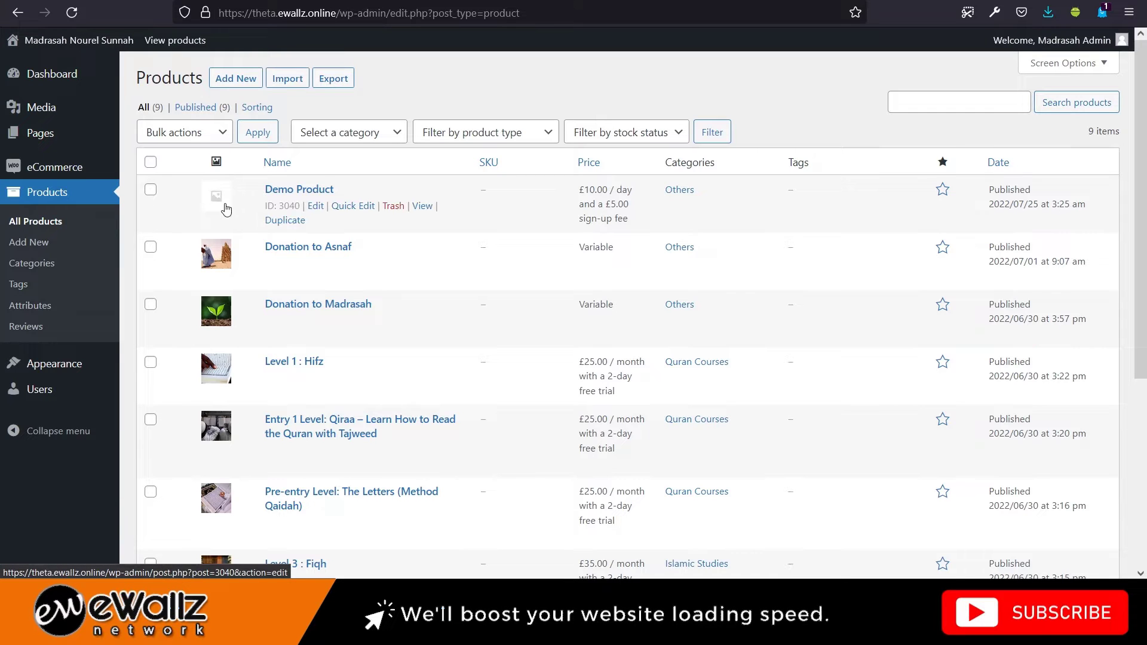
- Create a new product titled "My First Course" with the description "Course description"
{"action": "scroll", "coordinate": [268, 234], "scroll_direction": "down", "scroll_amount": 5}
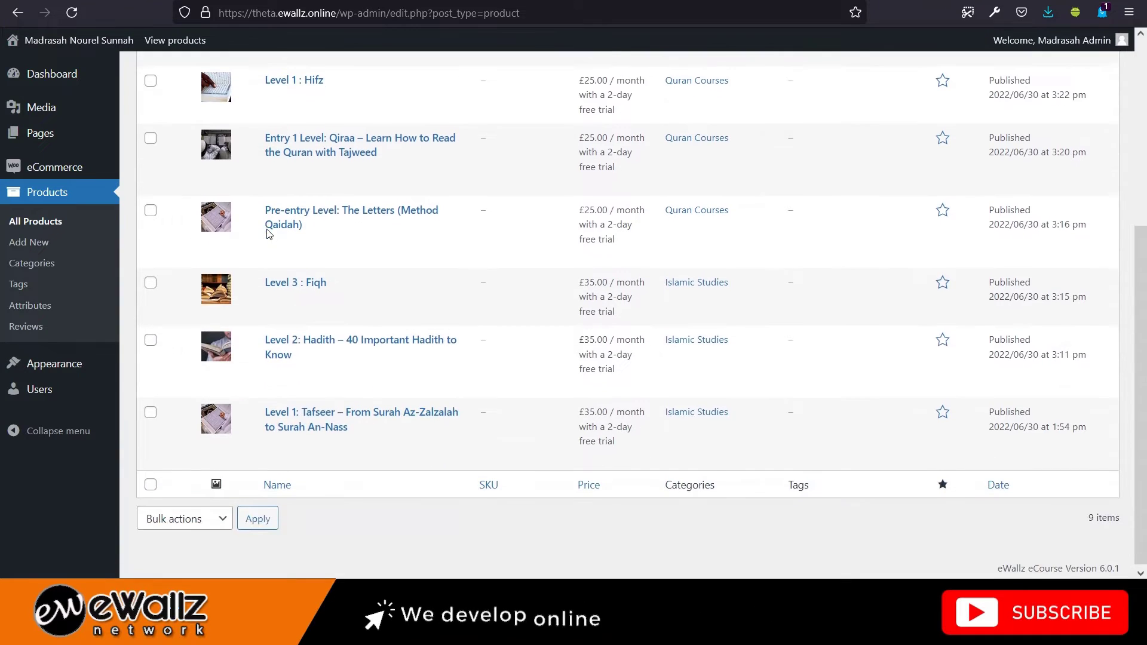
{"action": "scroll", "coordinate": [269, 234], "scroll_direction": "up", "scroll_amount": 5}
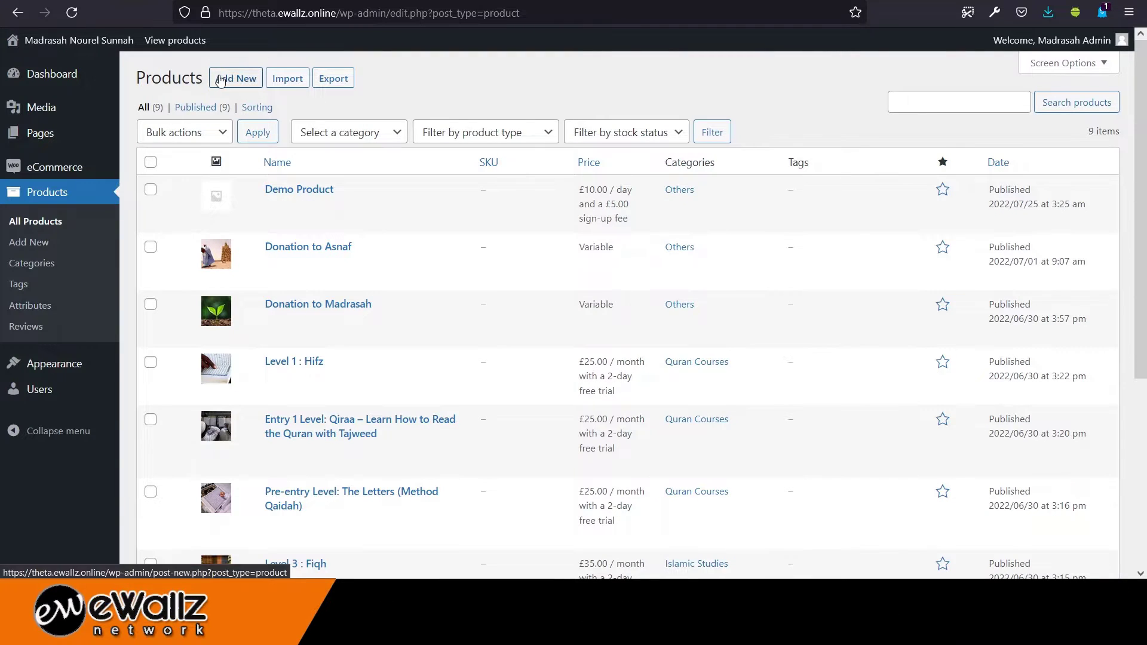
{"action": "left_click", "coordinate": [220, 80]}
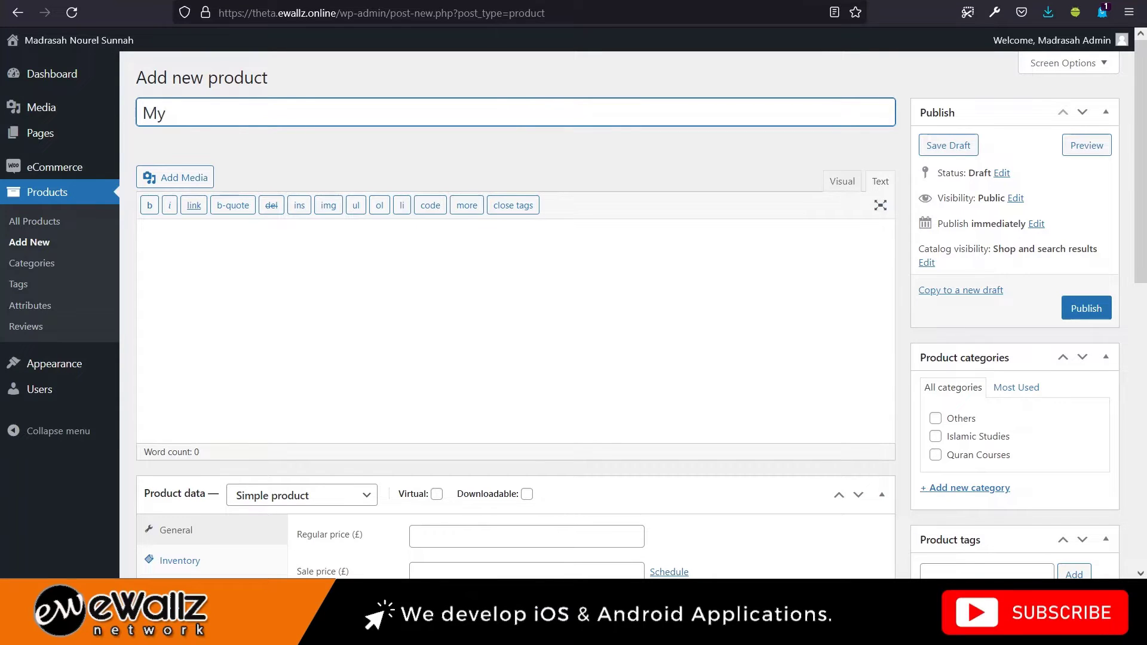
{"action": "type", "text": "First "}
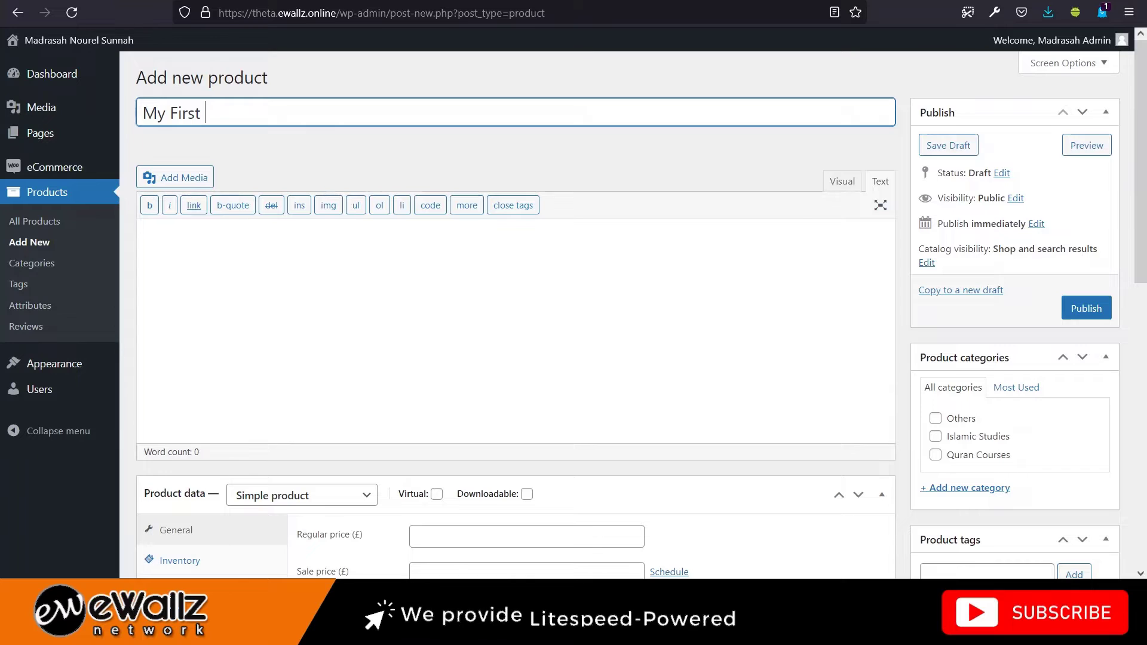
{"action": "type", "text": "Course"}
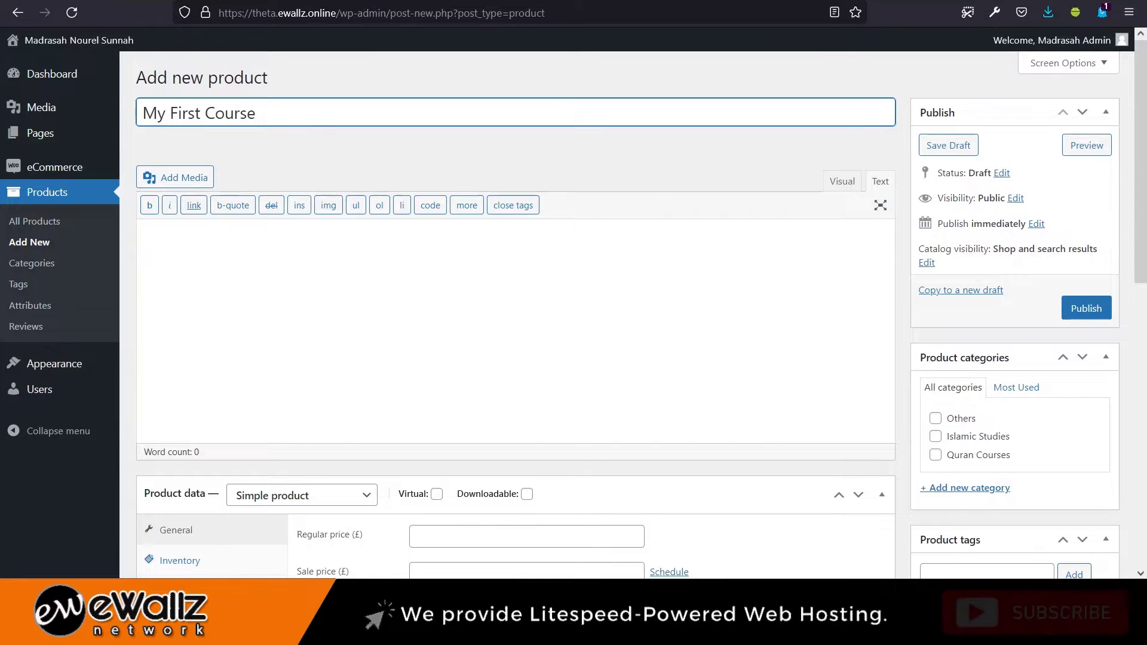
{"action": "left_click", "coordinate": [276, 262]}
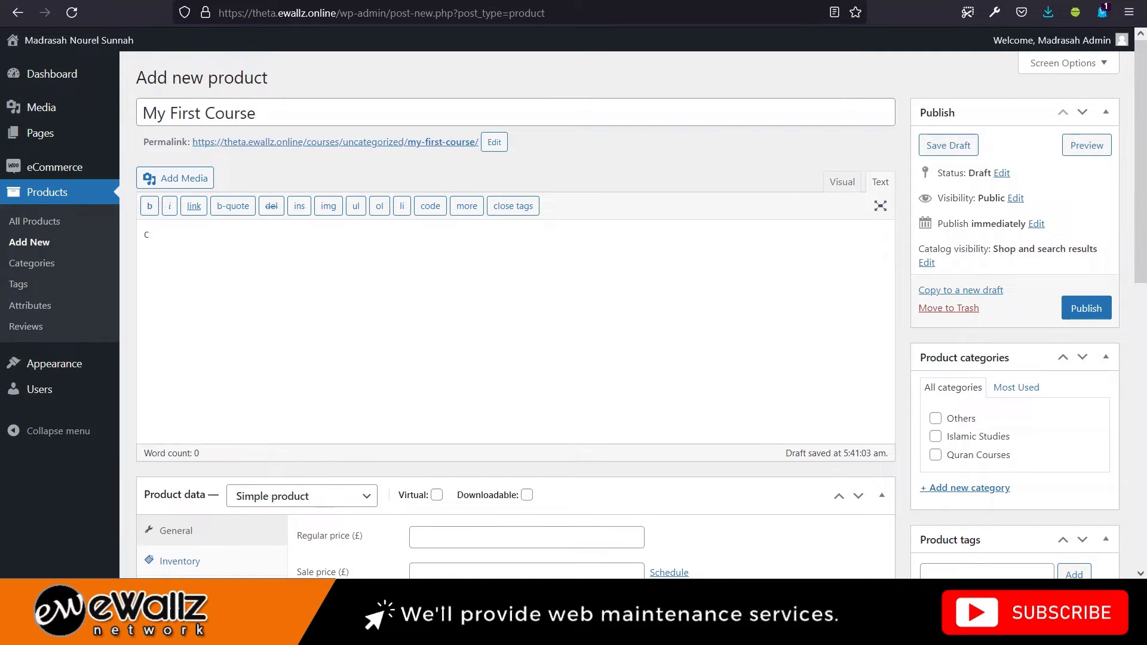
{"action": "type", "text": "se description"}
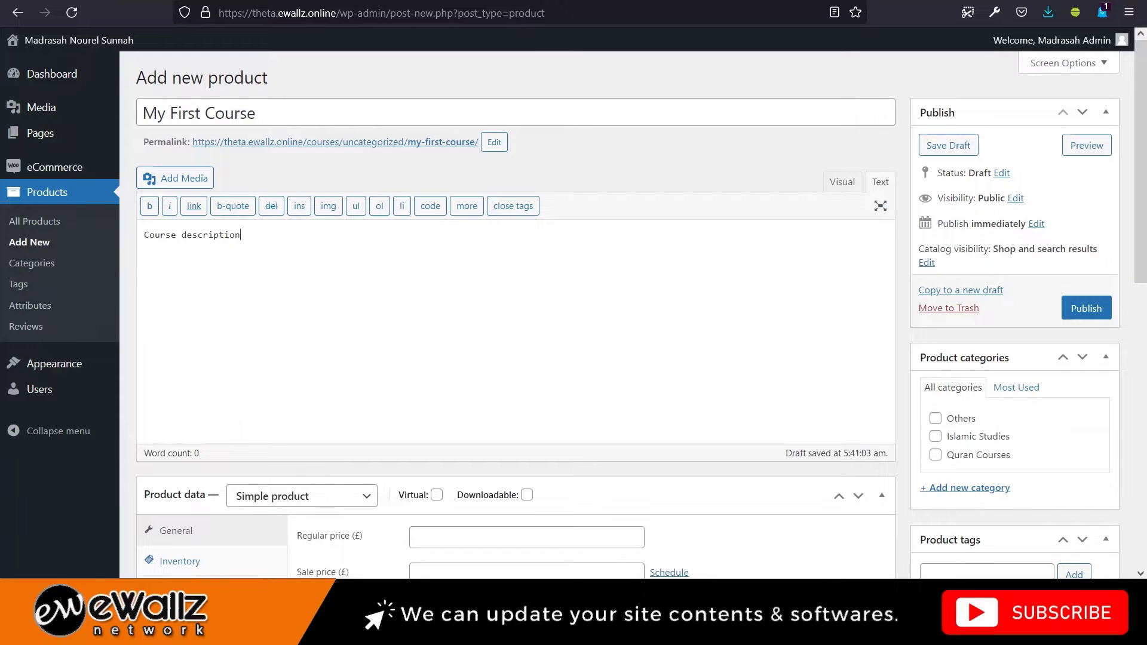
- Set the product type to Simple subscription and mark the product as virtual
{"action": "scroll", "coordinate": [492, 267], "scroll_direction": "down", "scroll_amount": 3}
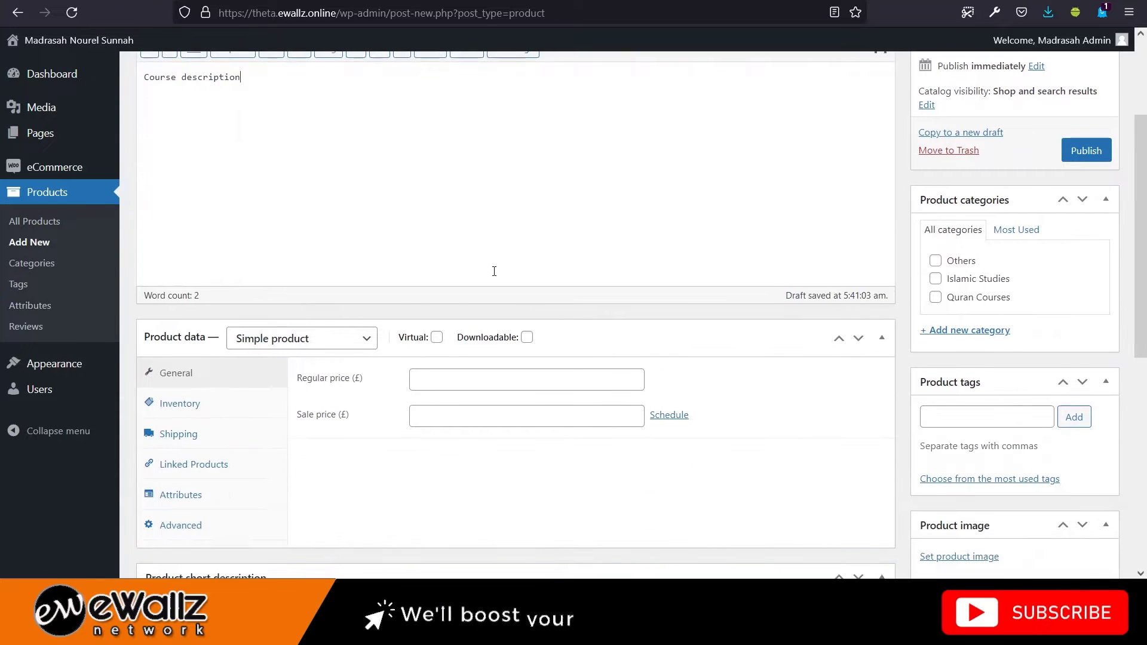
{"action": "scroll", "coordinate": [494, 271], "scroll_direction": "down", "scroll_amount": 2}
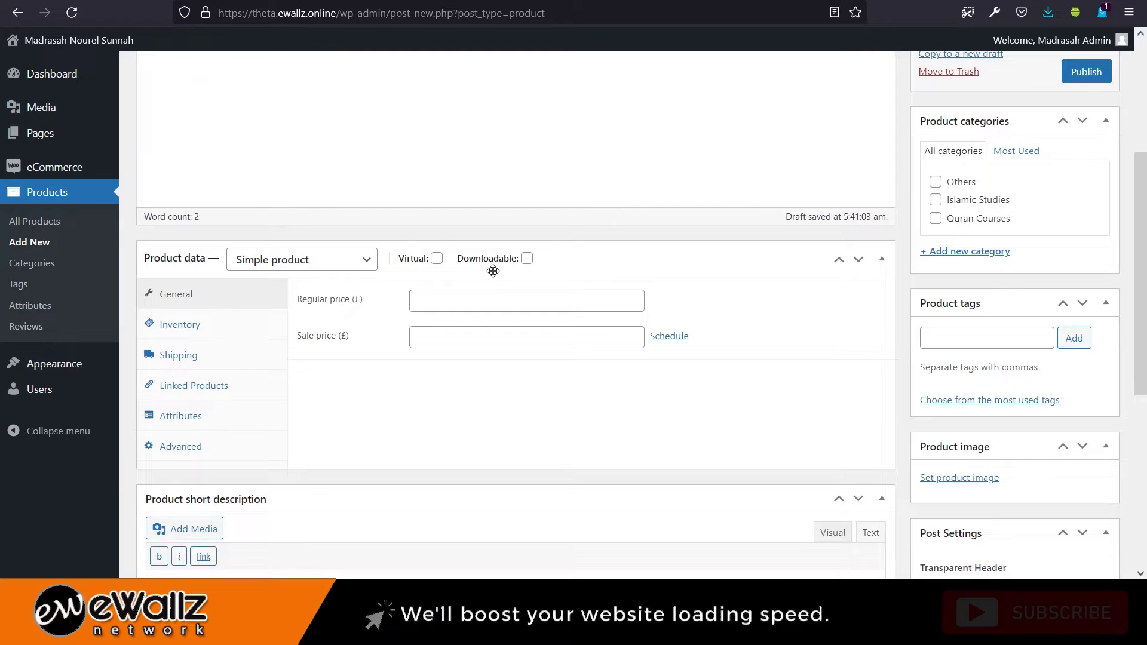
{"action": "left_click", "coordinate": [364, 266]}
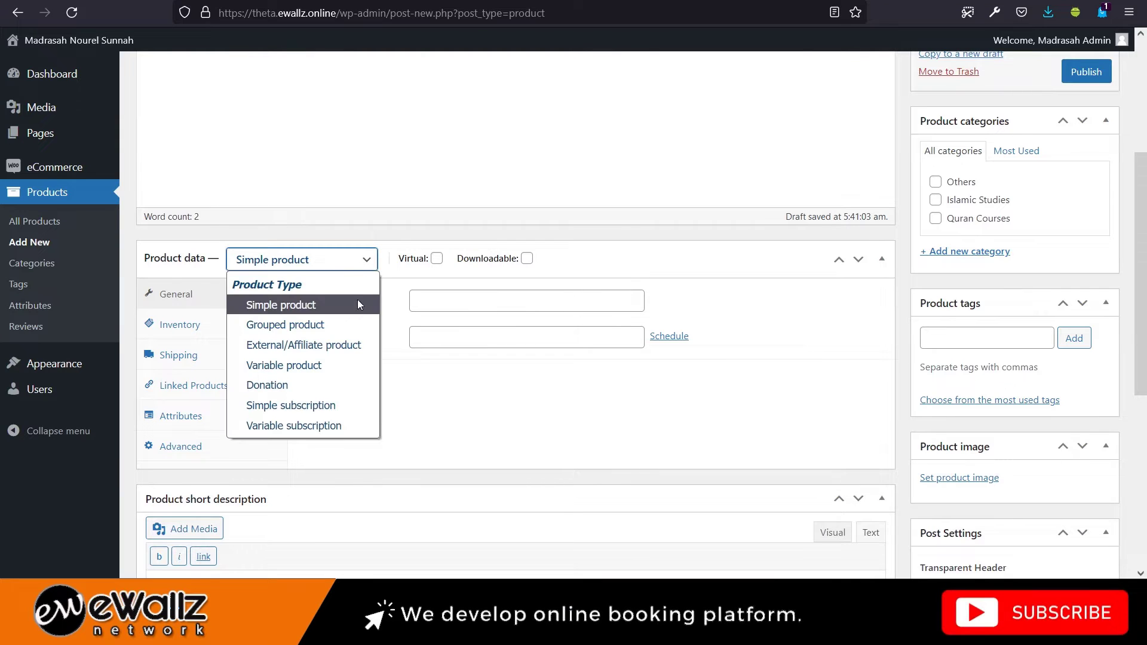
{"action": "left_click", "coordinate": [344, 400]}
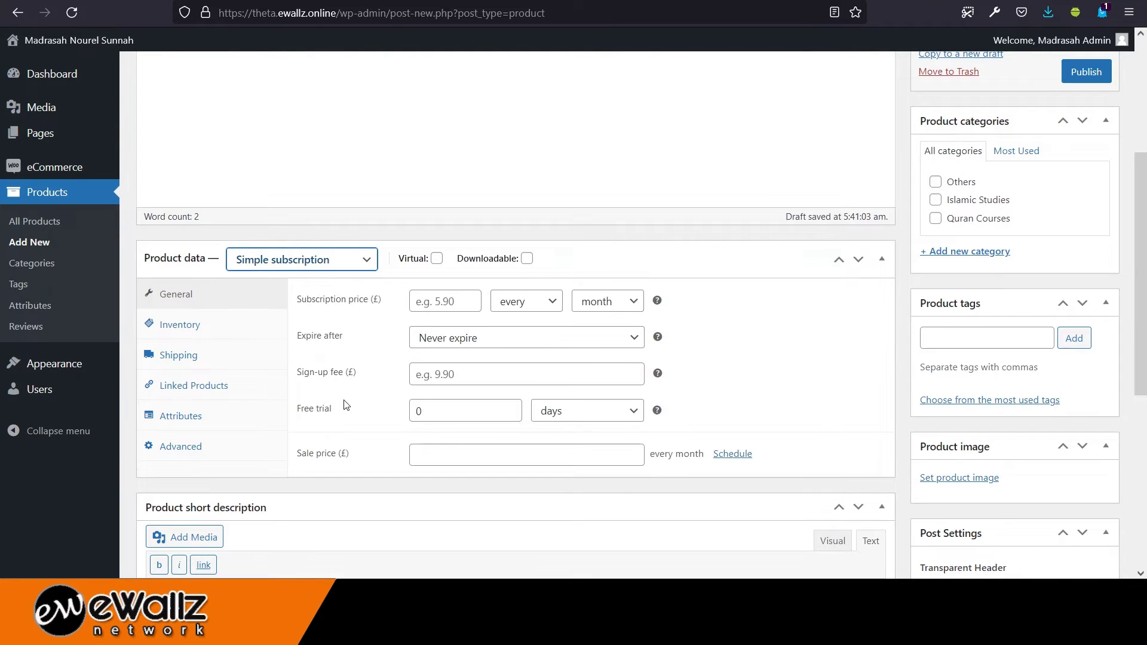
{"action": "left_click", "coordinate": [436, 259]}
{"action": "left_click", "coordinate": [436, 259]}
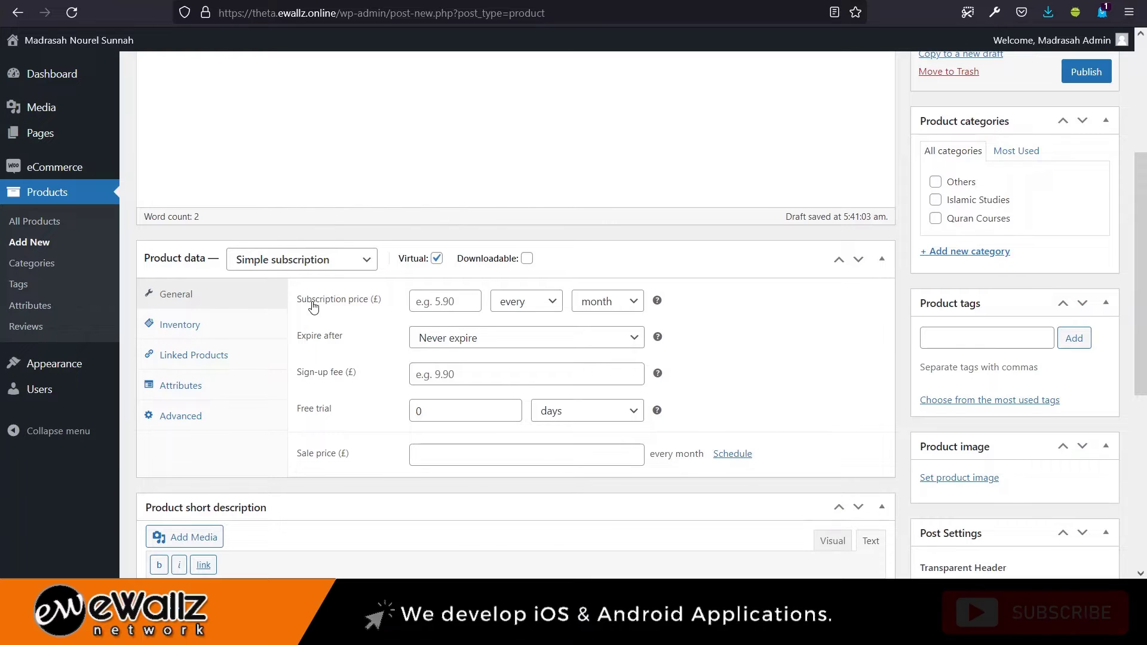
- Set the subscription price to £10, billed every month
{"action": "left_click", "coordinate": [425, 302]}
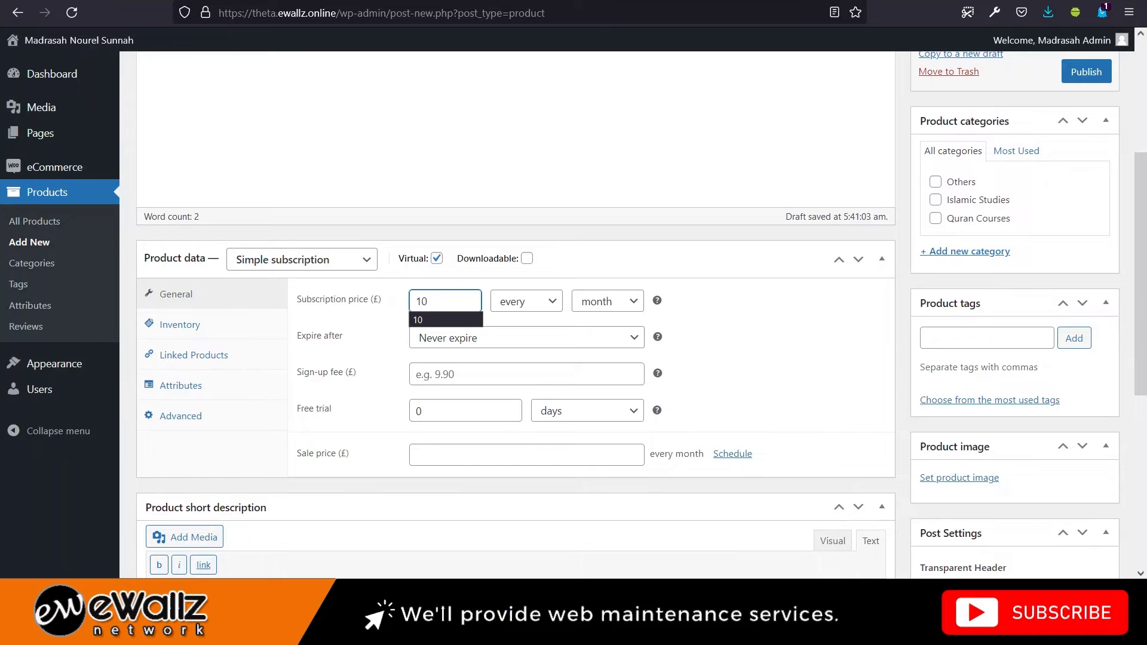
{"action": "left_click", "coordinate": [515, 323]}
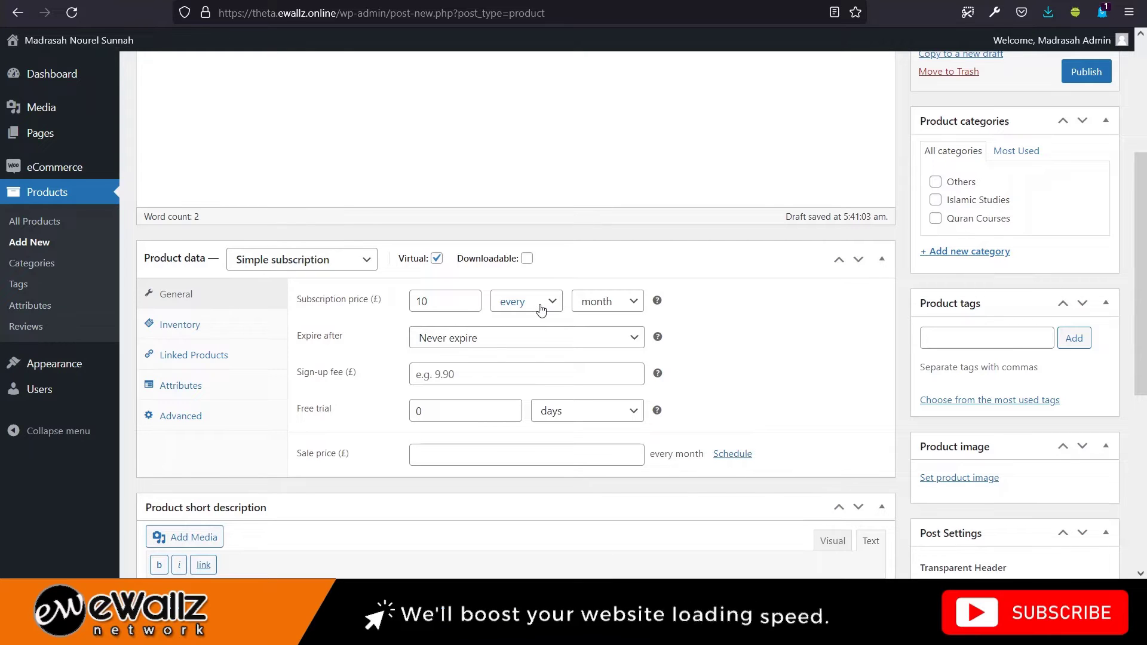
{"action": "left_click", "coordinate": [540, 310]}
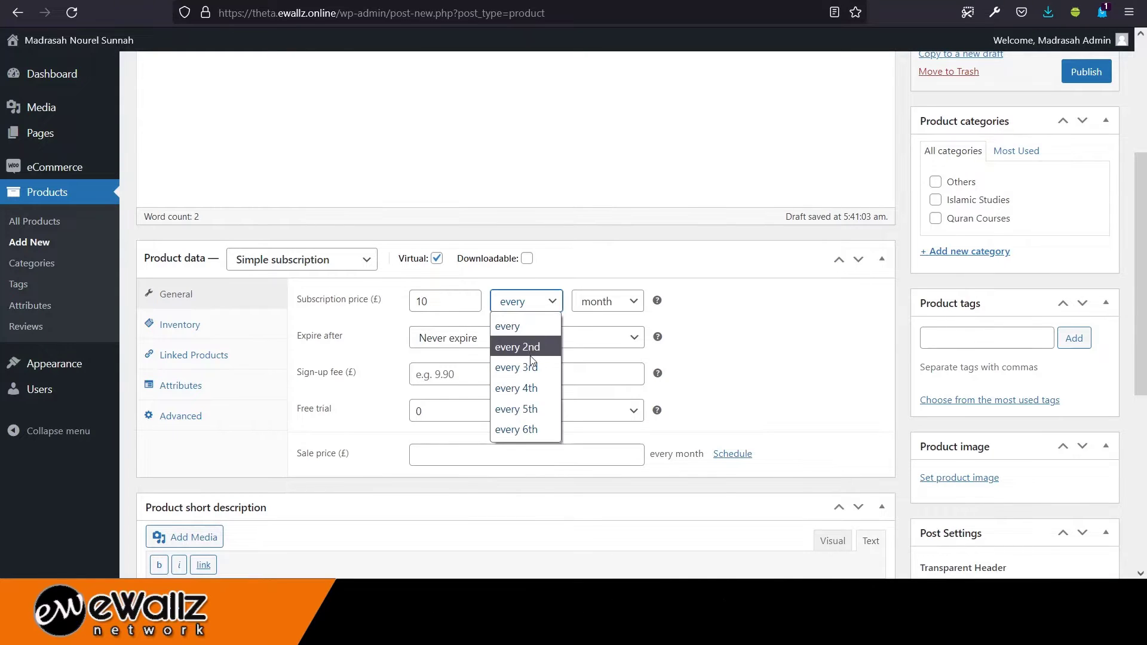
{"action": "left_click", "coordinate": [538, 326]}
{"action": "left_click", "coordinate": [596, 304]}
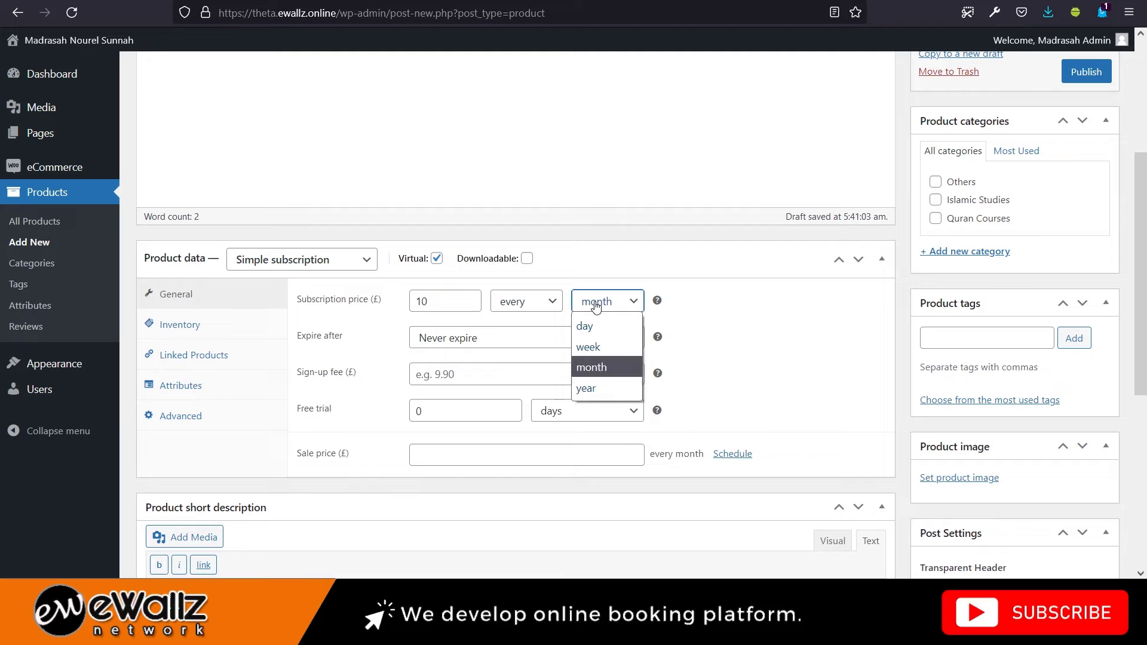
{"action": "left_click", "coordinate": [598, 367]}
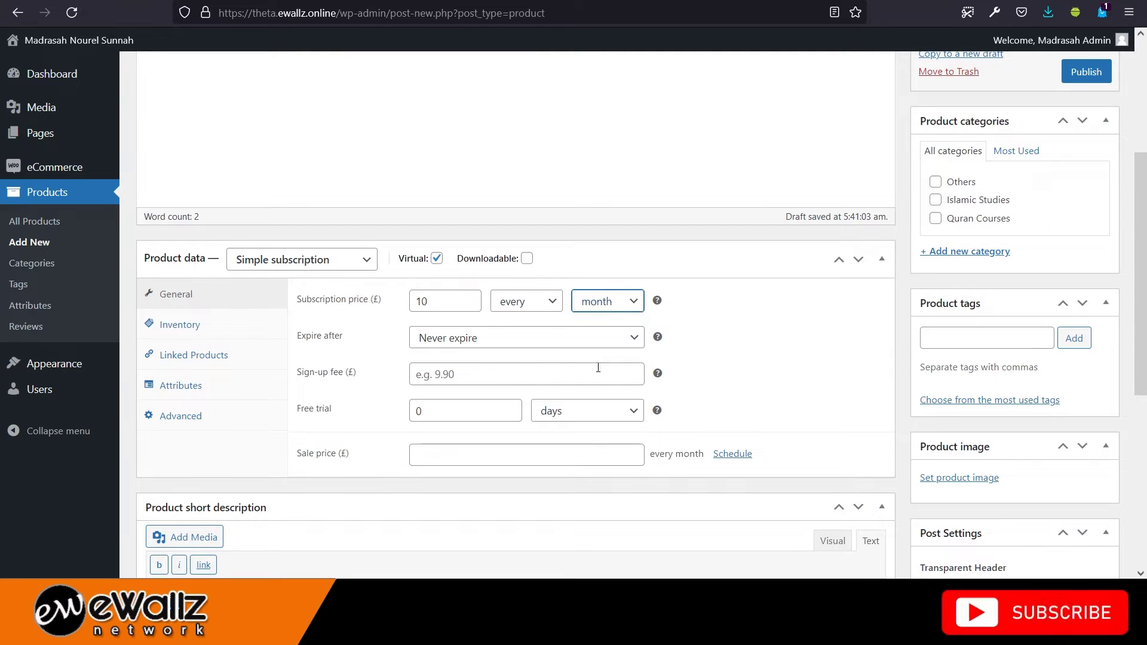
{"action": "left_click", "coordinate": [474, 317]}
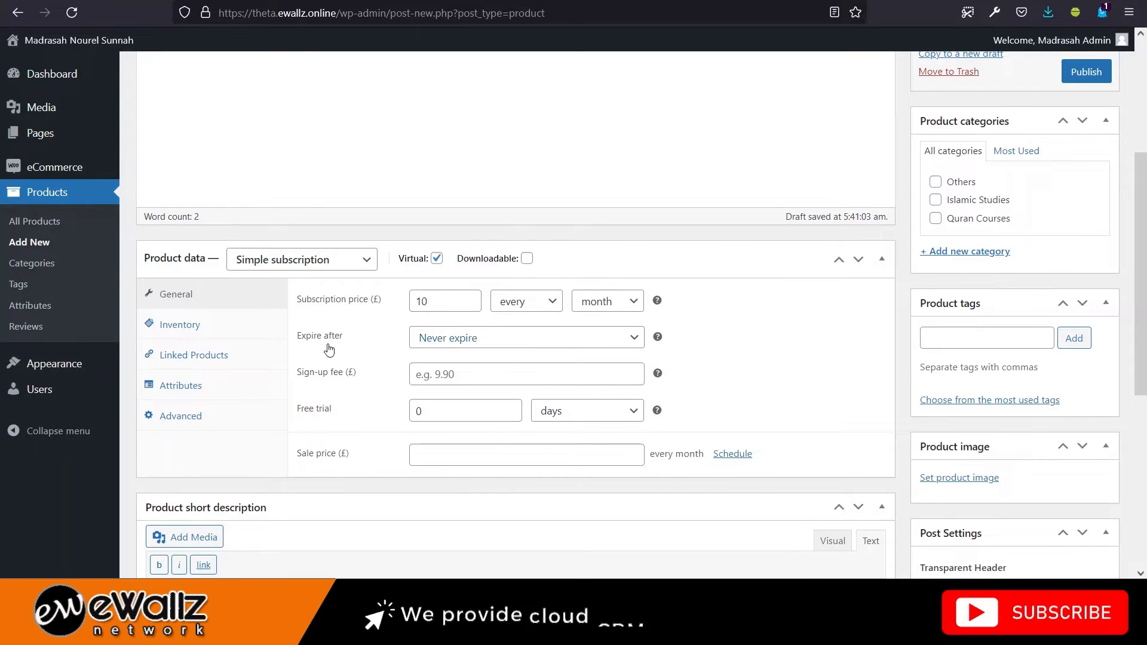
- Set the subscription to expire after 6 months
{"action": "left_click", "coordinate": [437, 338]}
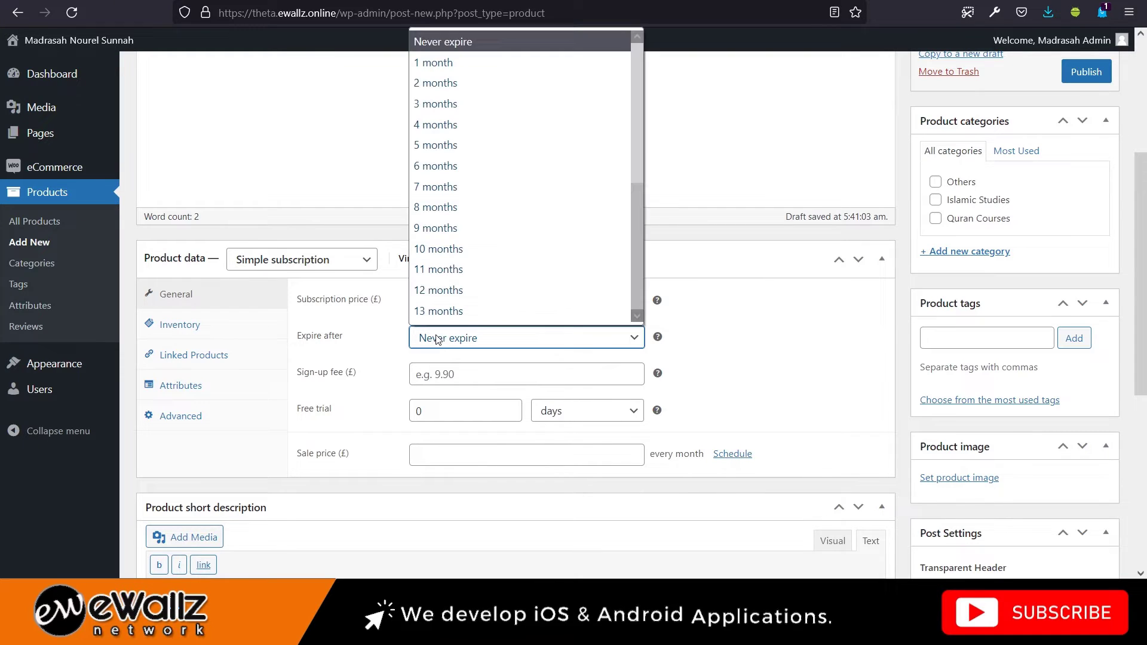
{"action": "left_click", "coordinate": [437, 338]}
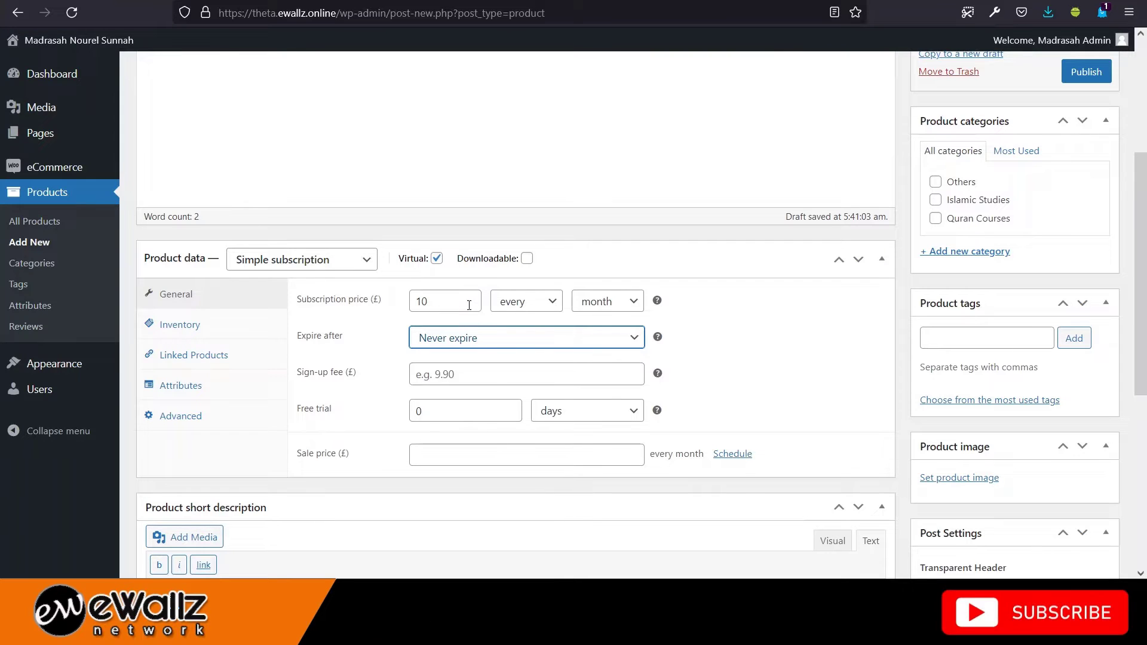
{"action": "left_click", "coordinate": [473, 347]}
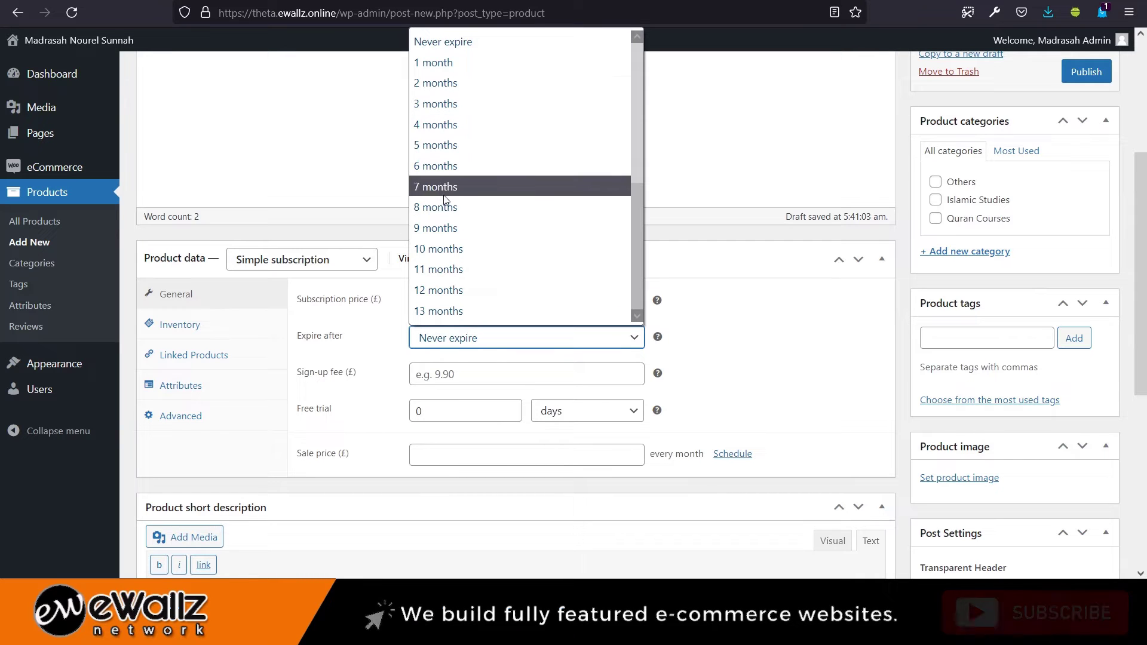
{"action": "left_click", "coordinate": [442, 166]}
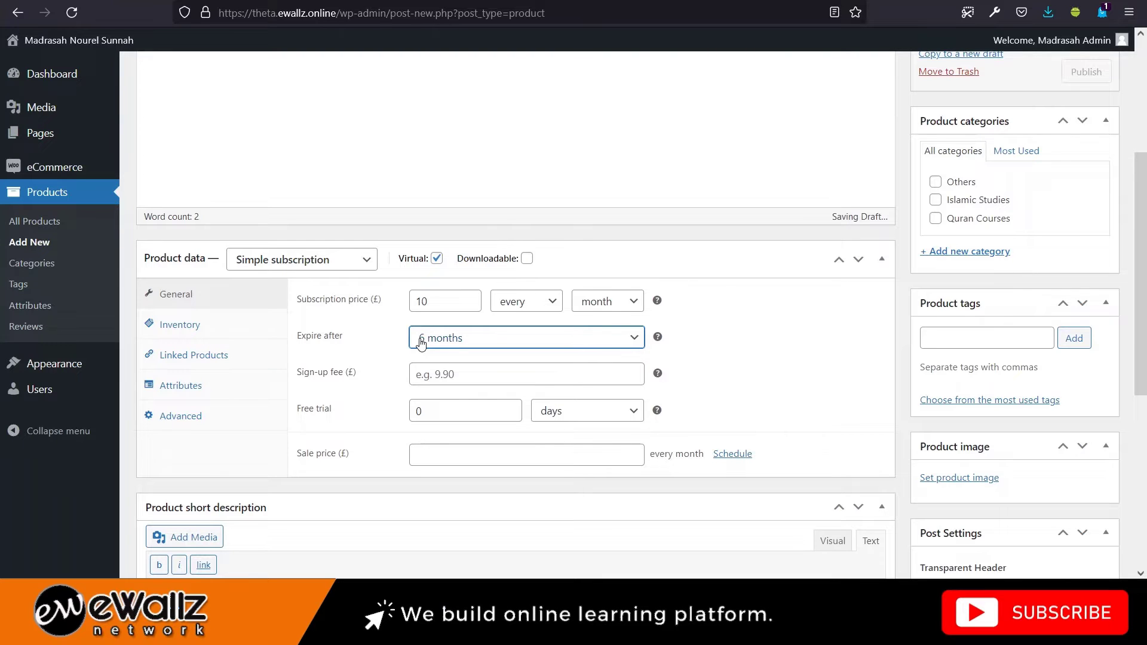
{"action": "left_click", "coordinate": [420, 349]}
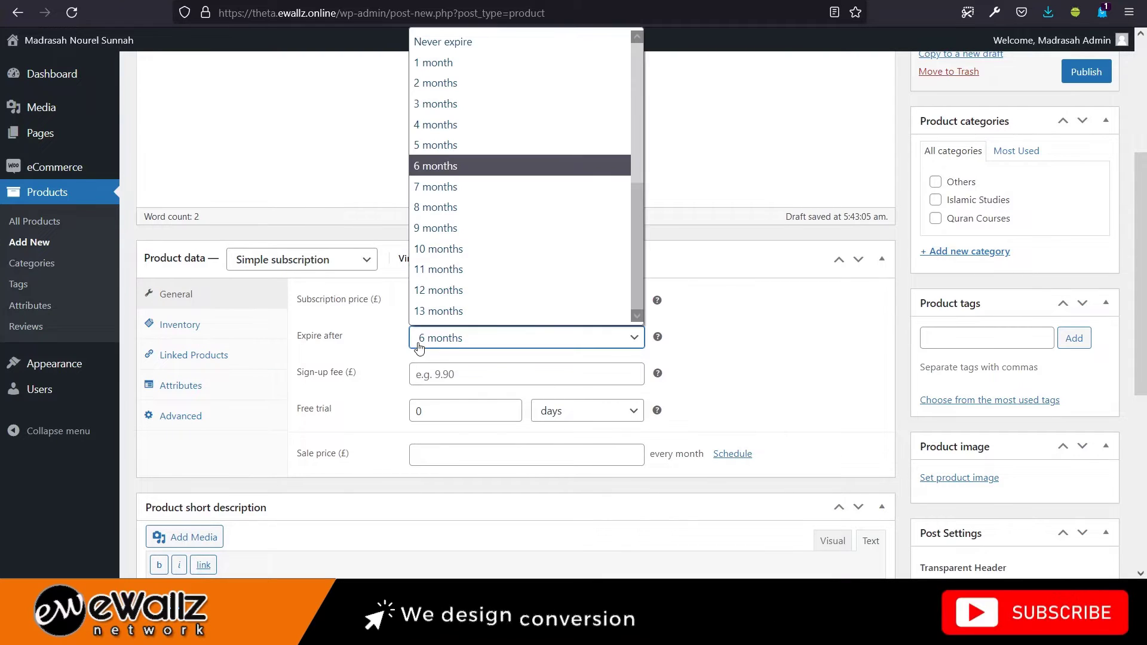
{"action": "left_click", "coordinate": [445, 344]}
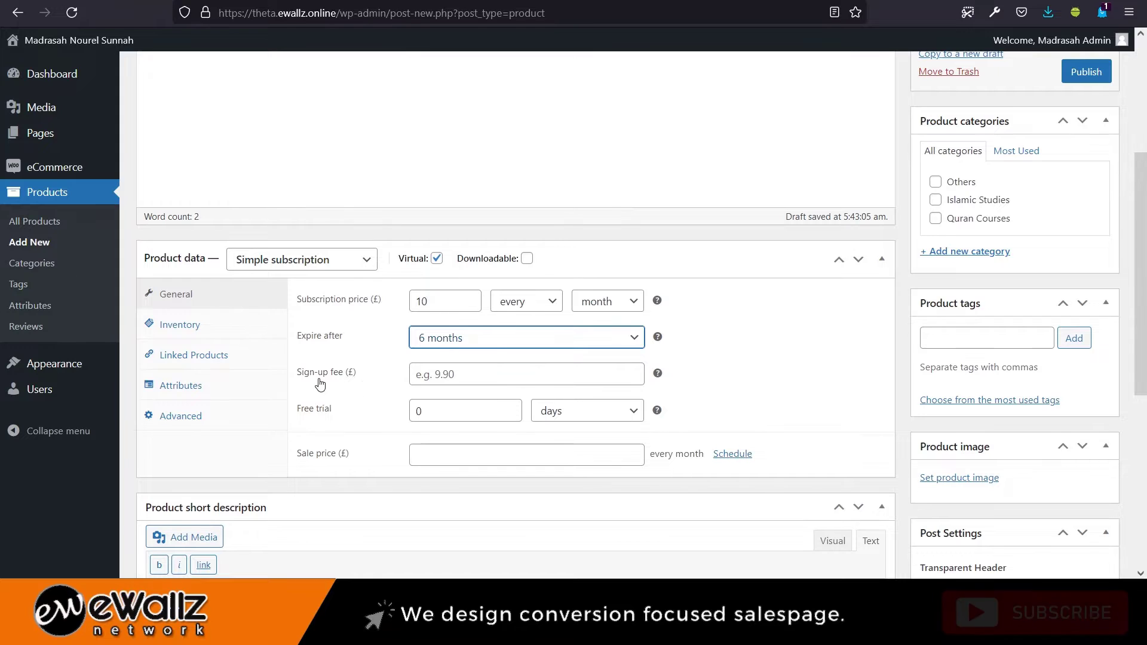
- Set the subscription's sign-up fee to £5
{"action": "left_click", "coordinate": [416, 376]}
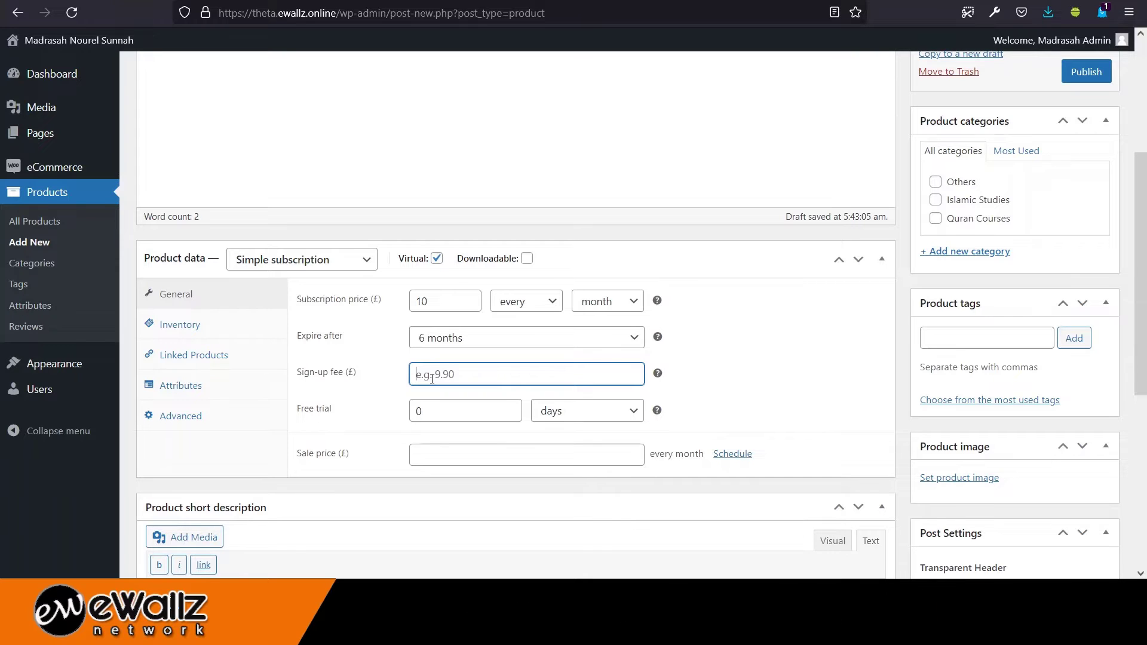
{"action": "type", "text": "5"}
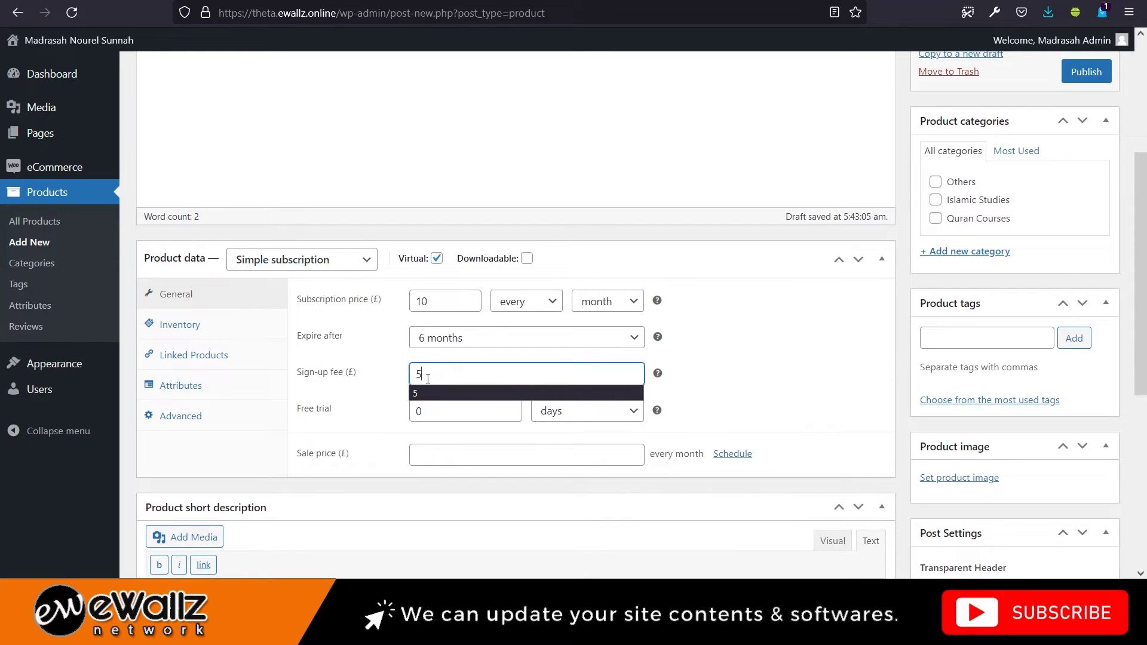
{"action": "left_click", "coordinate": [403, 380]}
{"action": "left_click", "coordinate": [430, 377]}
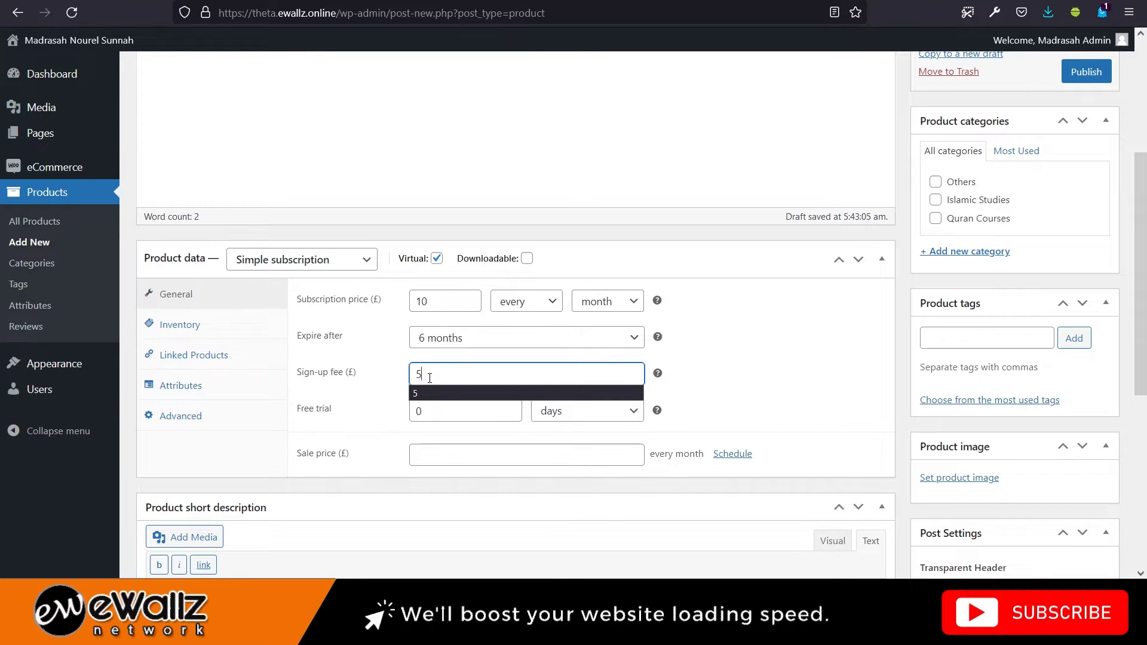
{"action": "left_click", "coordinate": [394, 383]}
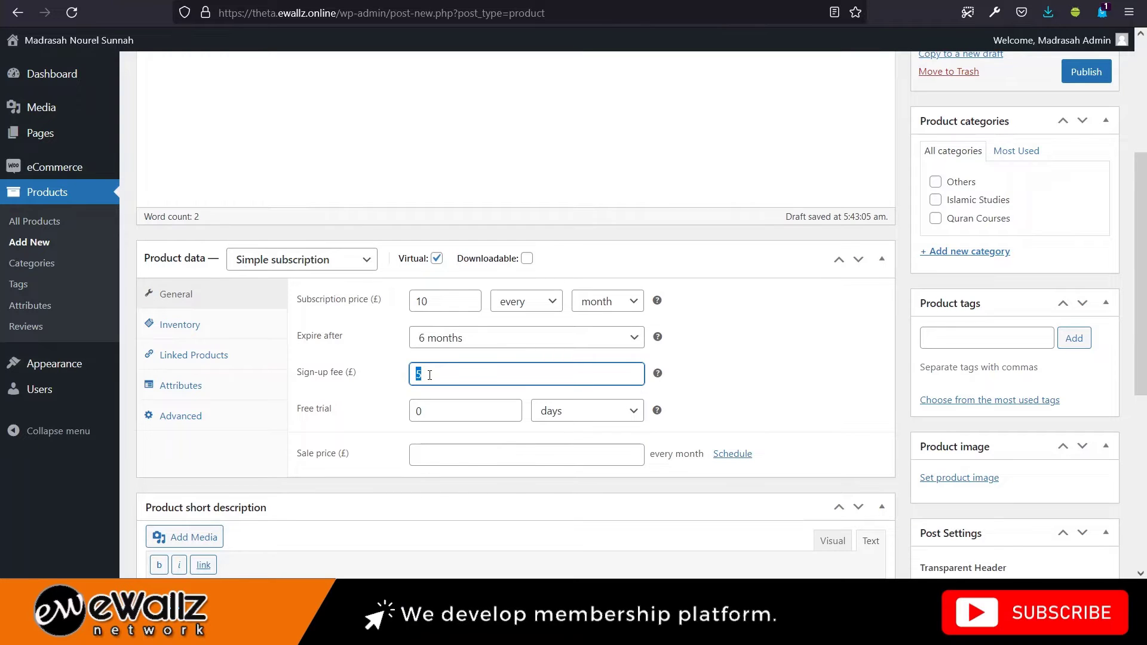
{"action": "left_click", "coordinate": [417, 299]}
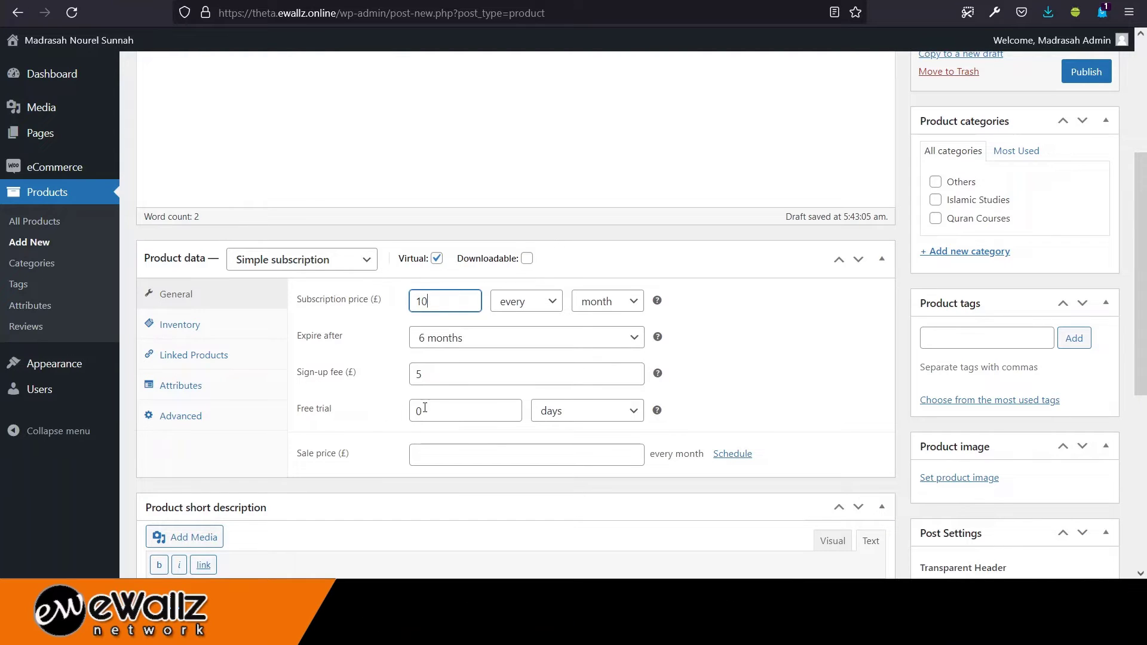
- Set the subscription's free trial to 7 days
{"action": "left_click", "coordinate": [436, 410]}
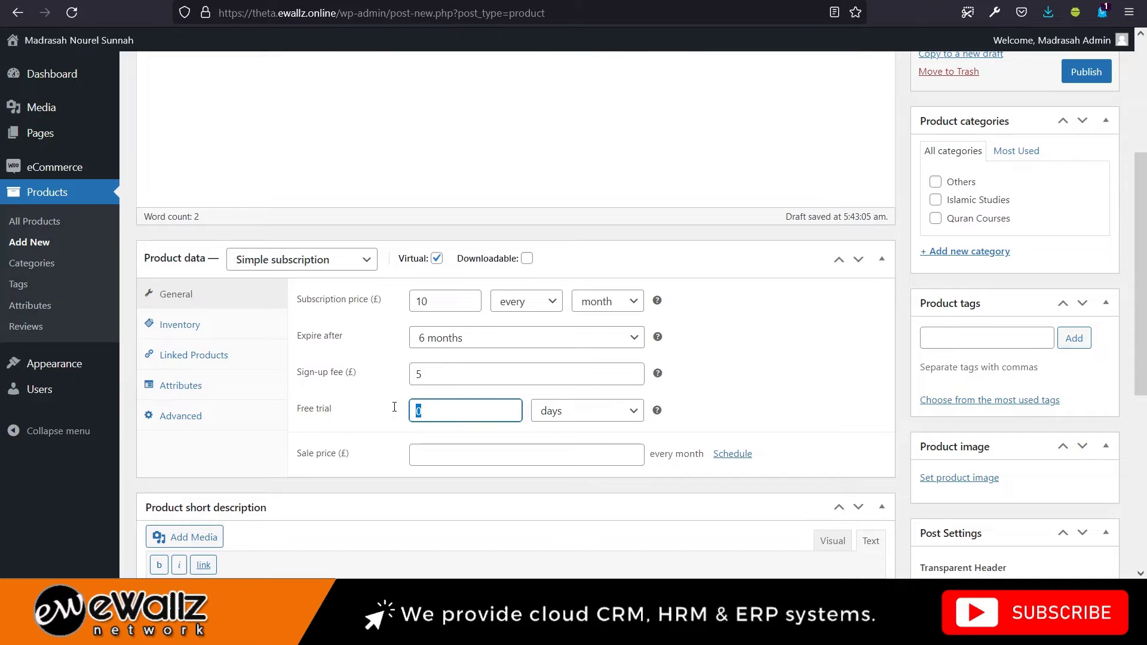
{"action": "type", "text": "7"}
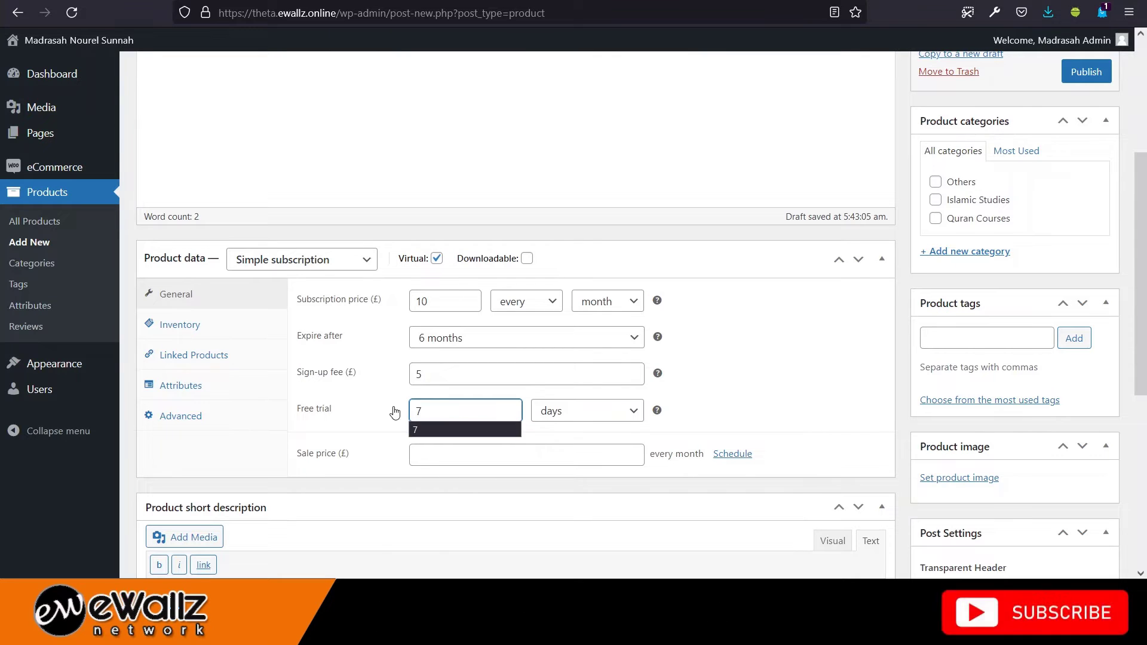
{"action": "left_click", "coordinate": [394, 412]}
{"action": "left_click", "coordinate": [574, 420]}
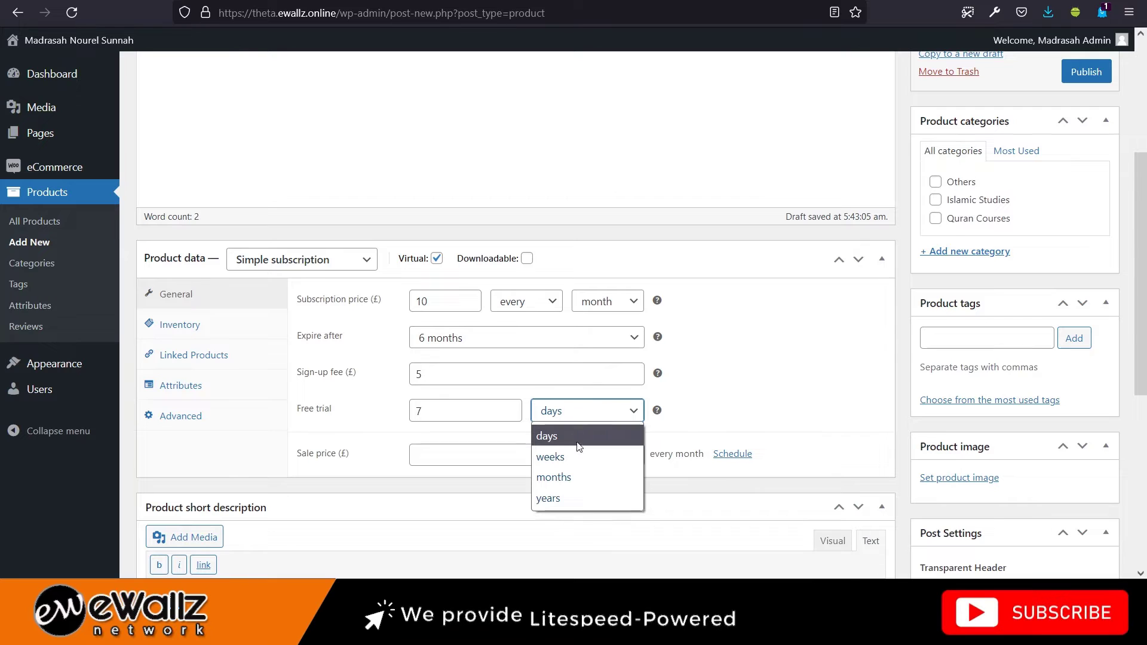
{"action": "left_click", "coordinate": [562, 411]}
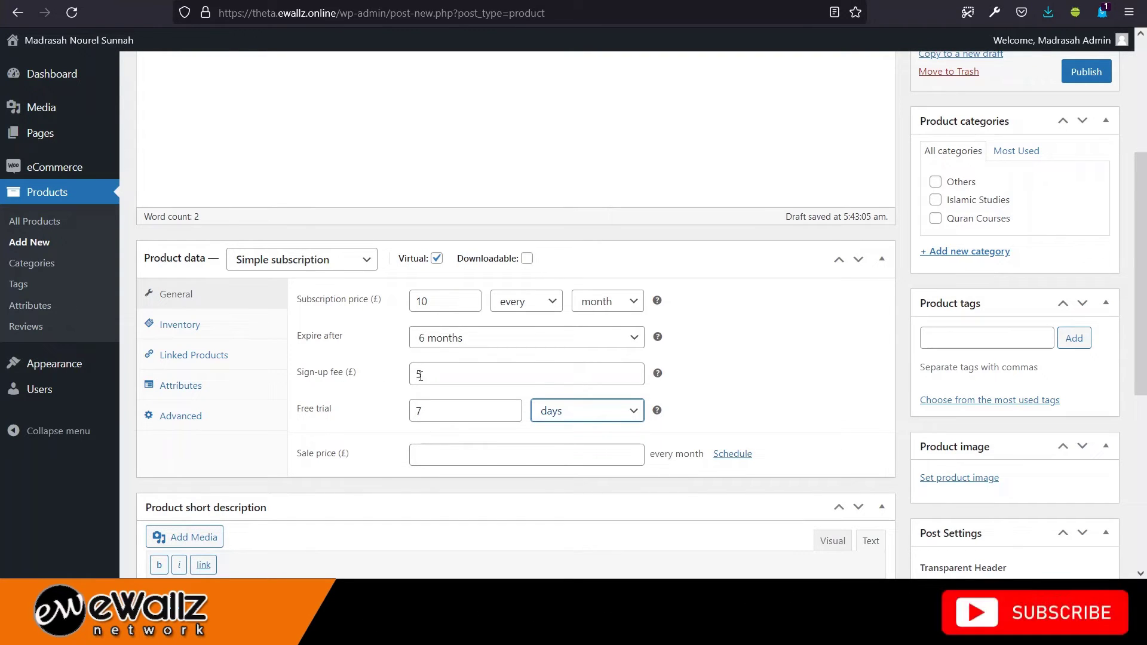
- Set the subscription's sale price to £8
{"action": "left_click", "coordinate": [465, 457]}
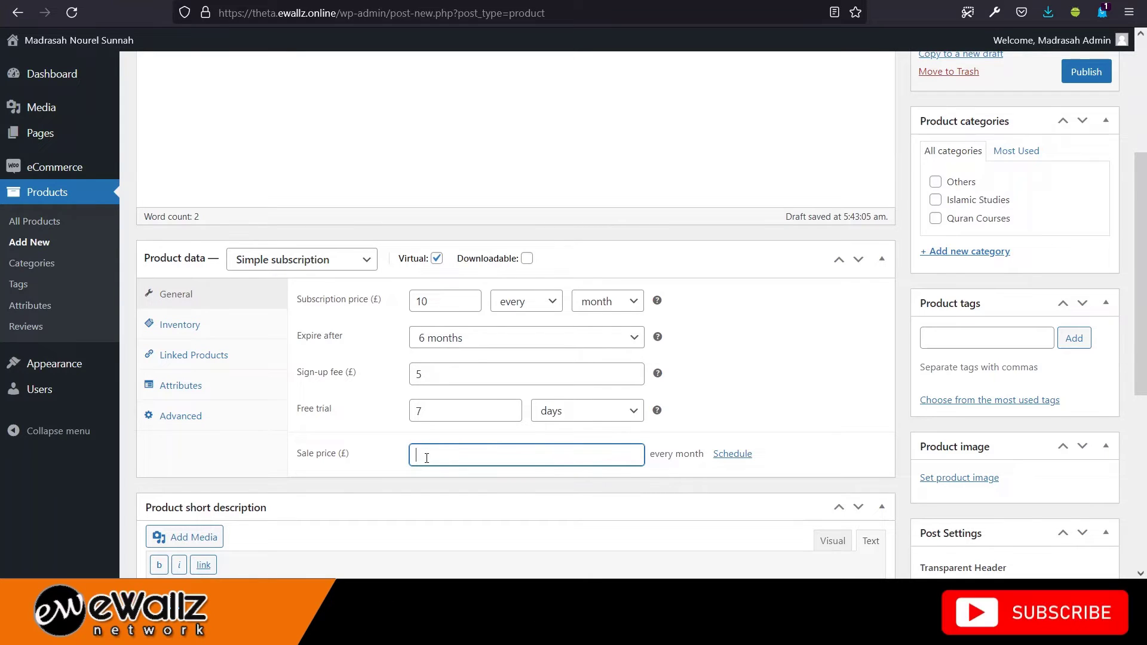
{"action": "type", "text": "8"}
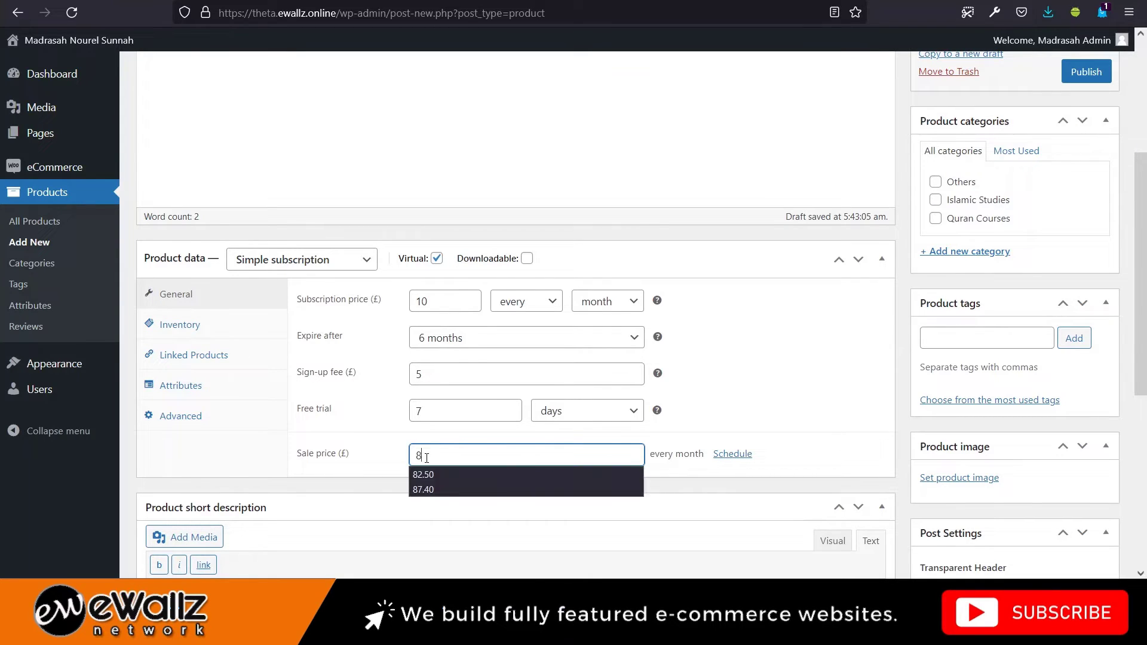
{"action": "double_click", "coordinate": [412, 460]}
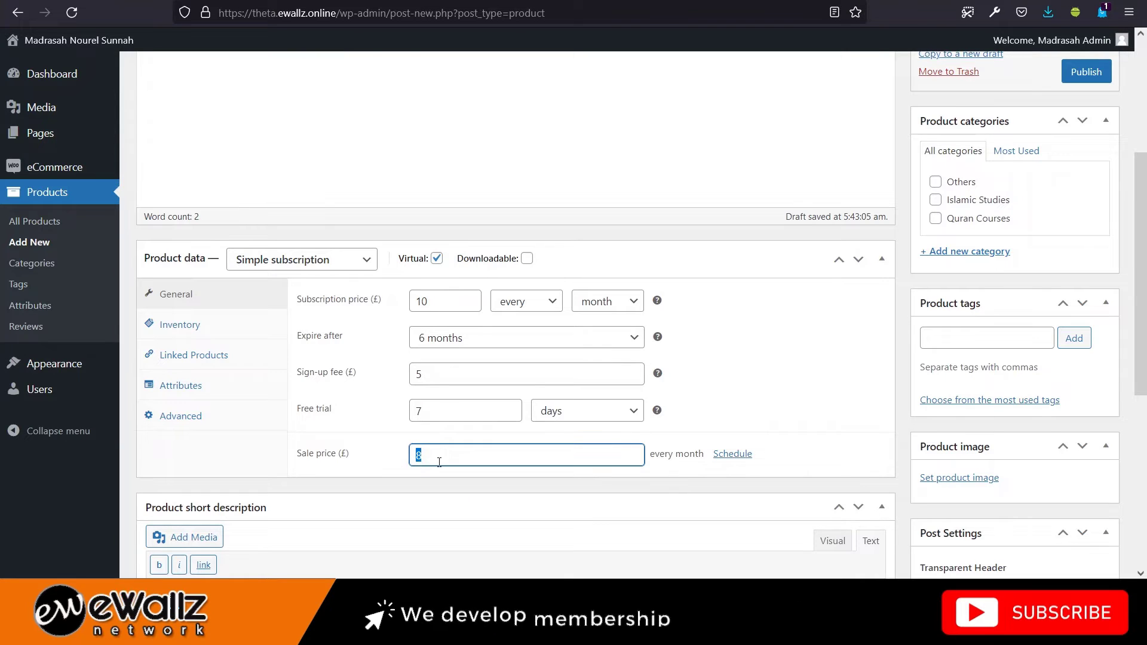
{"action": "left_click", "coordinate": [440, 459]}
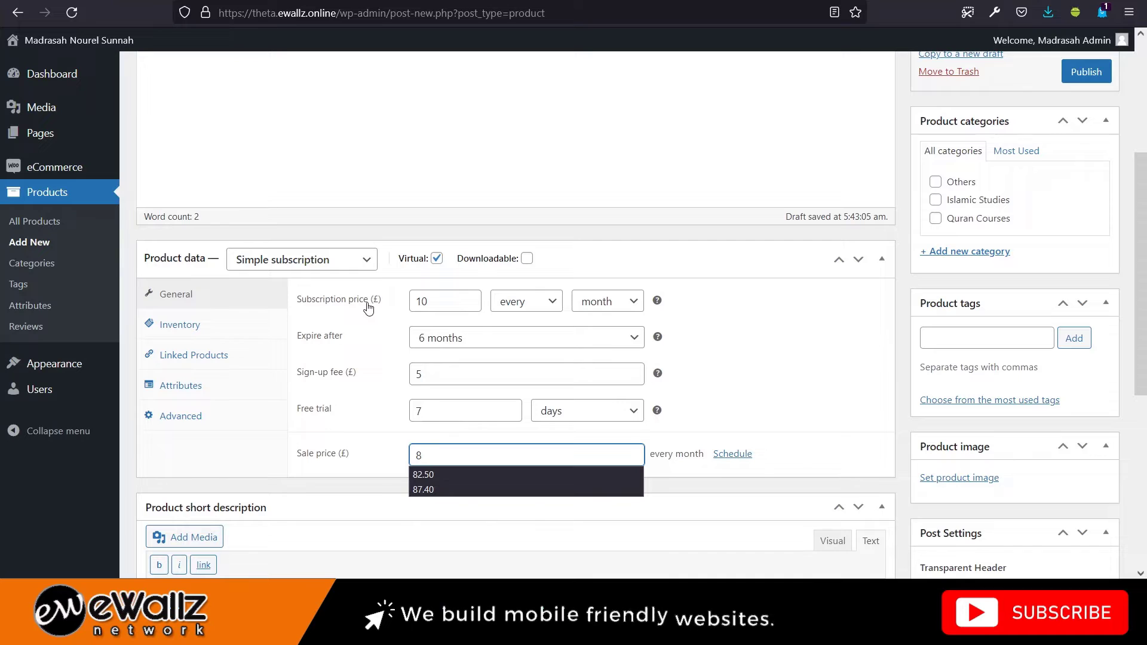
{"action": "left_click", "coordinate": [392, 461]}
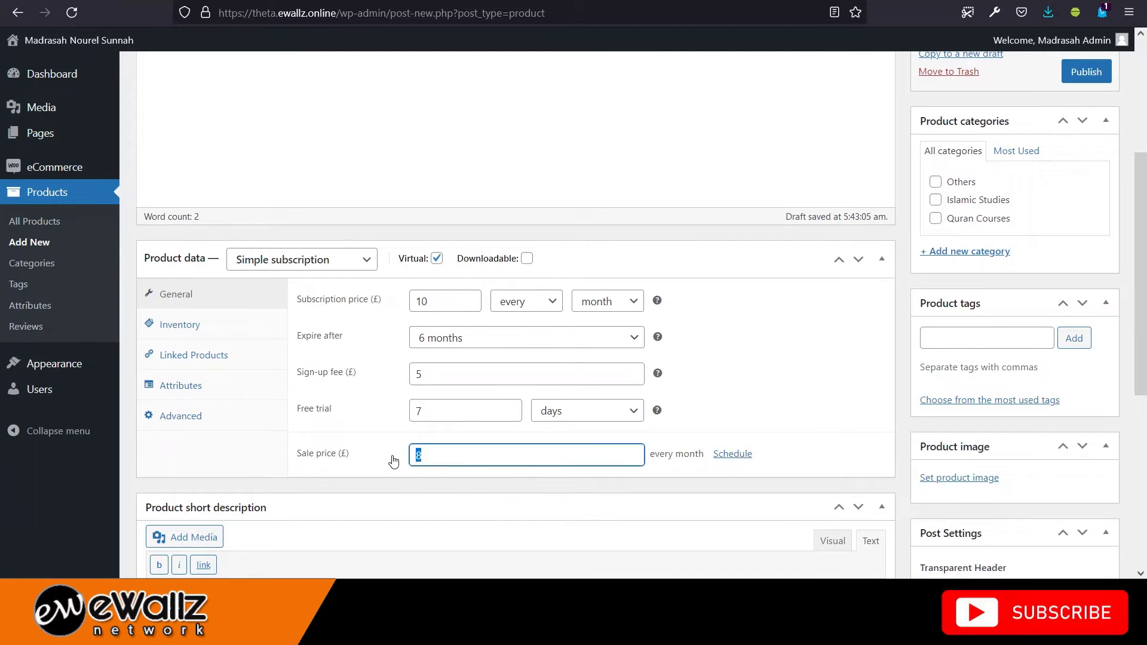
{"action": "left_click", "coordinate": [490, 456]}
{"action": "left_click", "coordinate": [791, 418]}
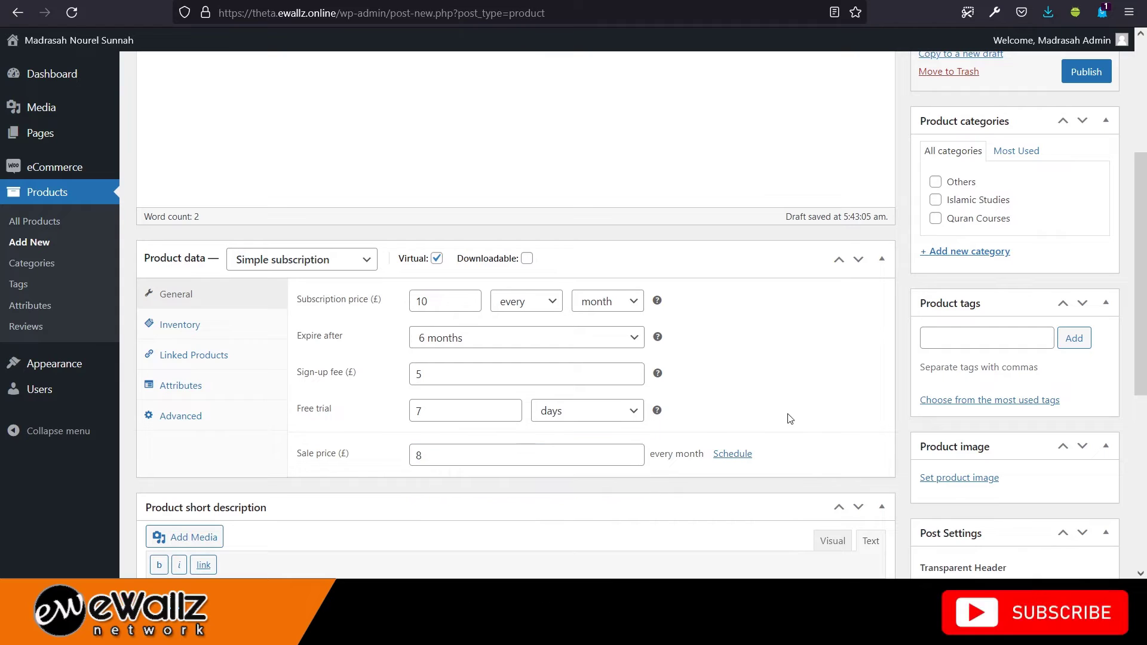
- Review the product's inventory options and its linked product settings for upsells and cross-sells
{"action": "left_click", "coordinate": [219, 328]}
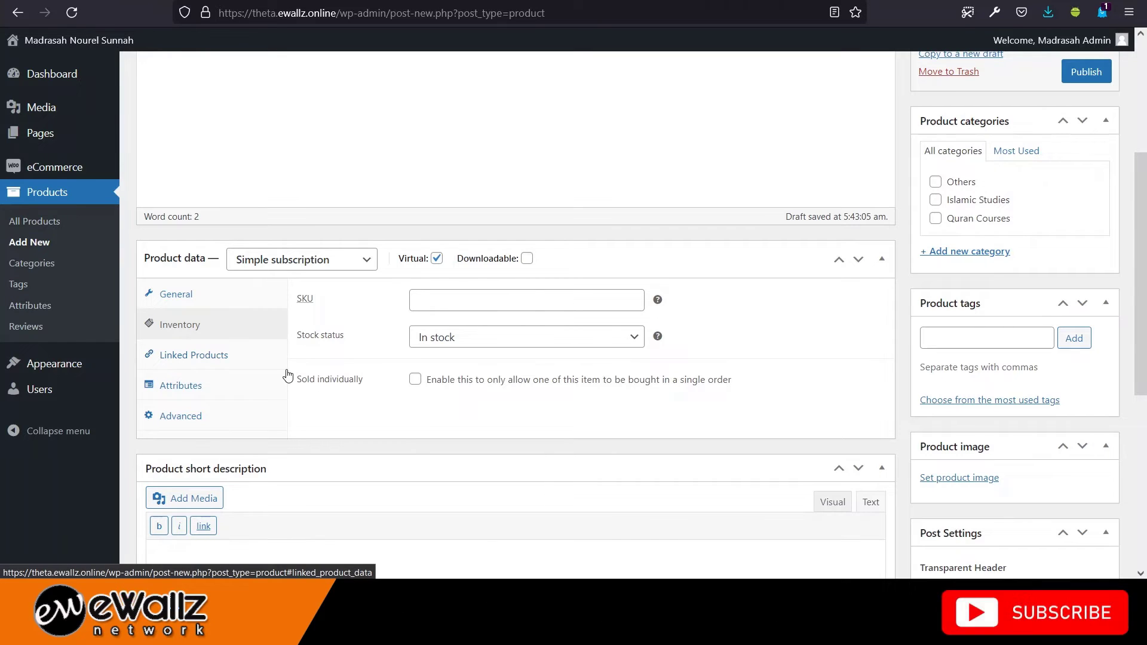
{"action": "left_click", "coordinate": [228, 358]}
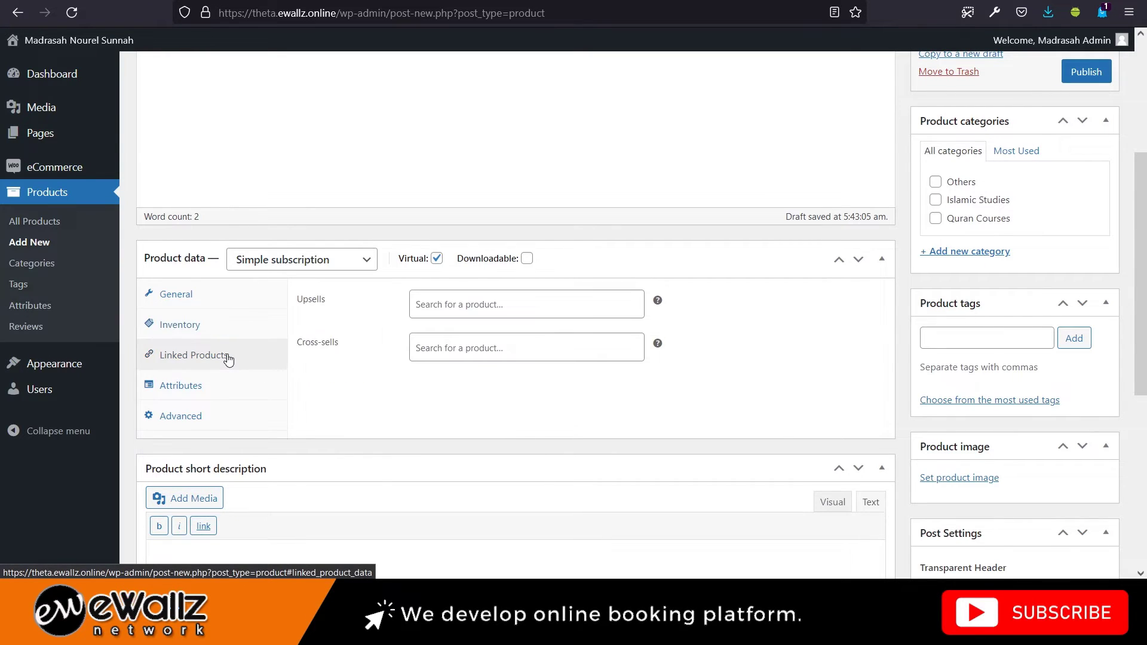